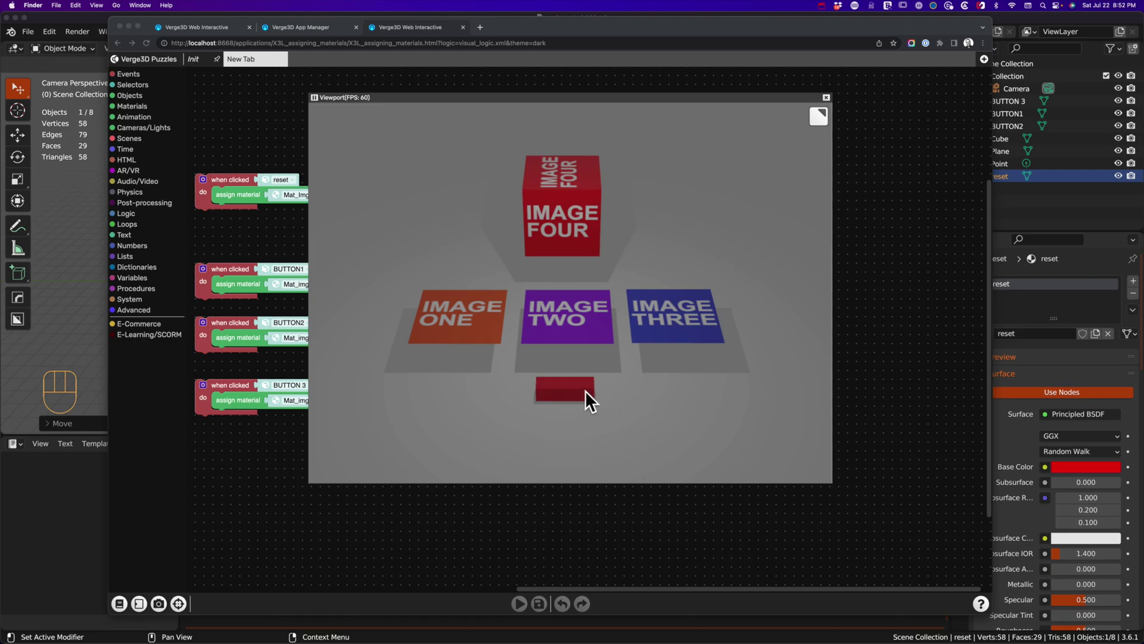
- Cycle the cube through IMAGE ONE, TWO and THREE, then shift the preview right to reveal the puzzle blocks
left_click(464, 317)
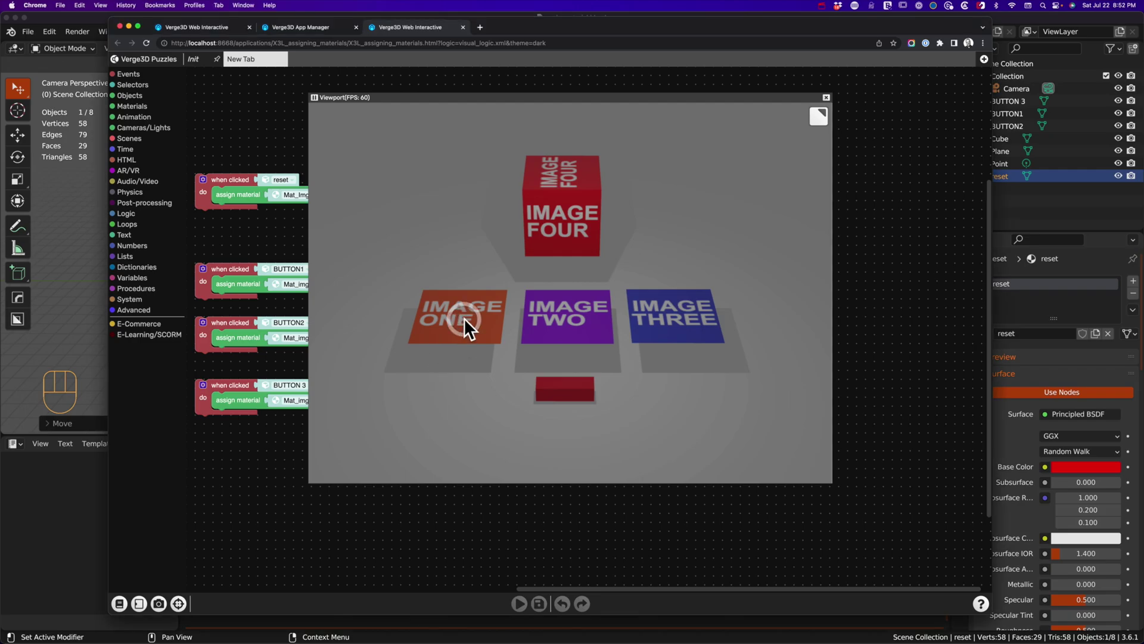
left_click(462, 320)
left_click(702, 245)
mouse_move(702, 244)
left_mouse_down()
mouse_move(714, 234)
mouse_move(698, 231)
left_mouse_up()
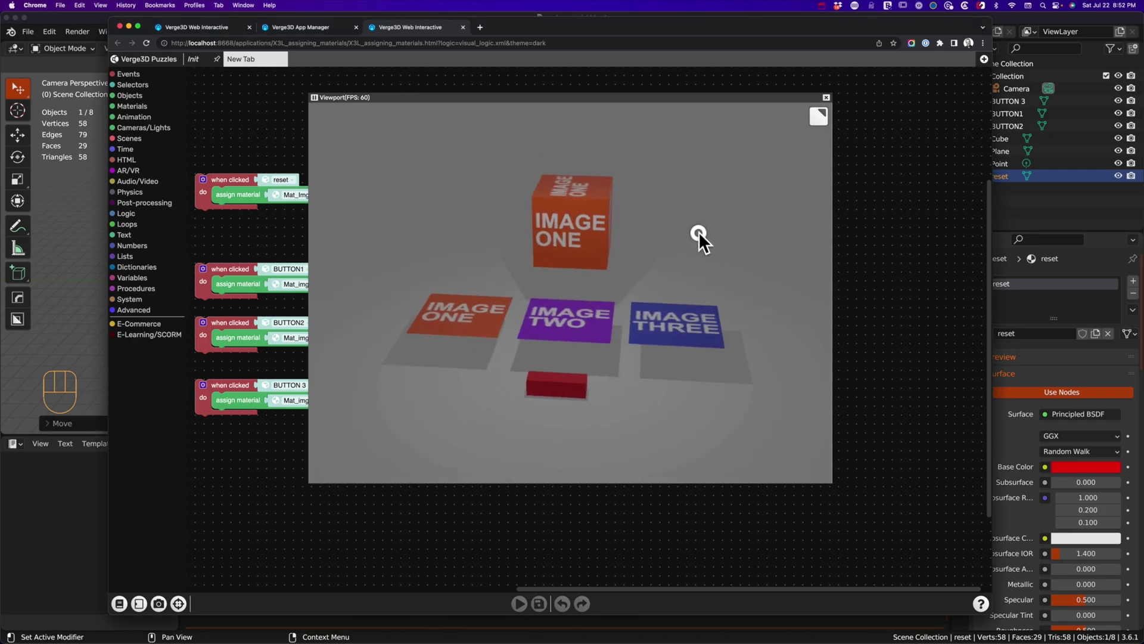
left_click(577, 331)
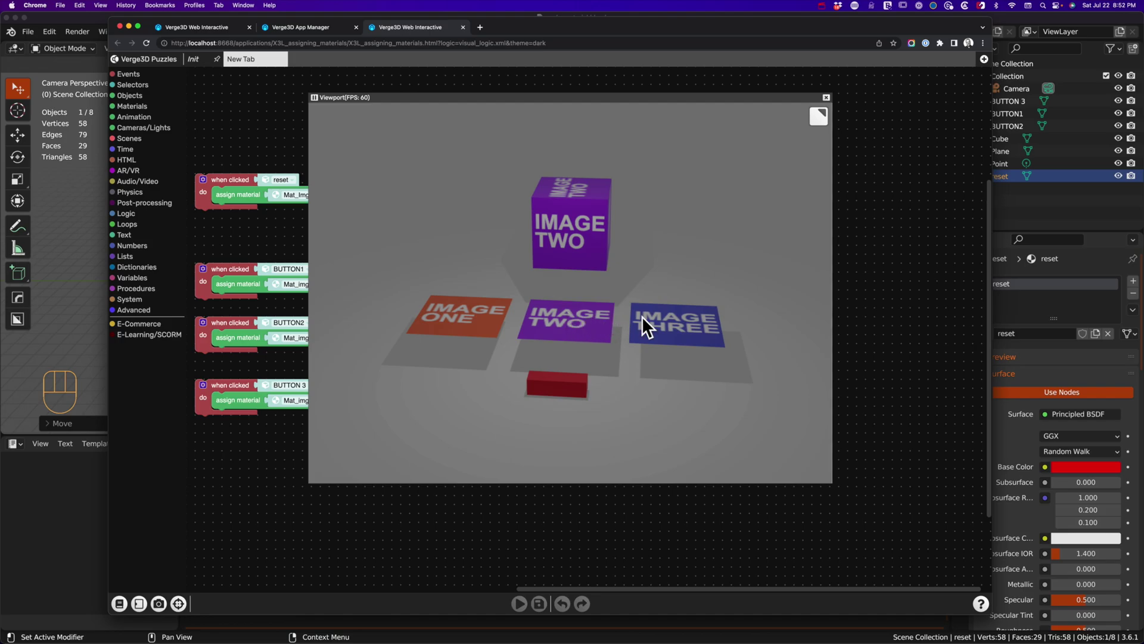
left_click(656, 322)
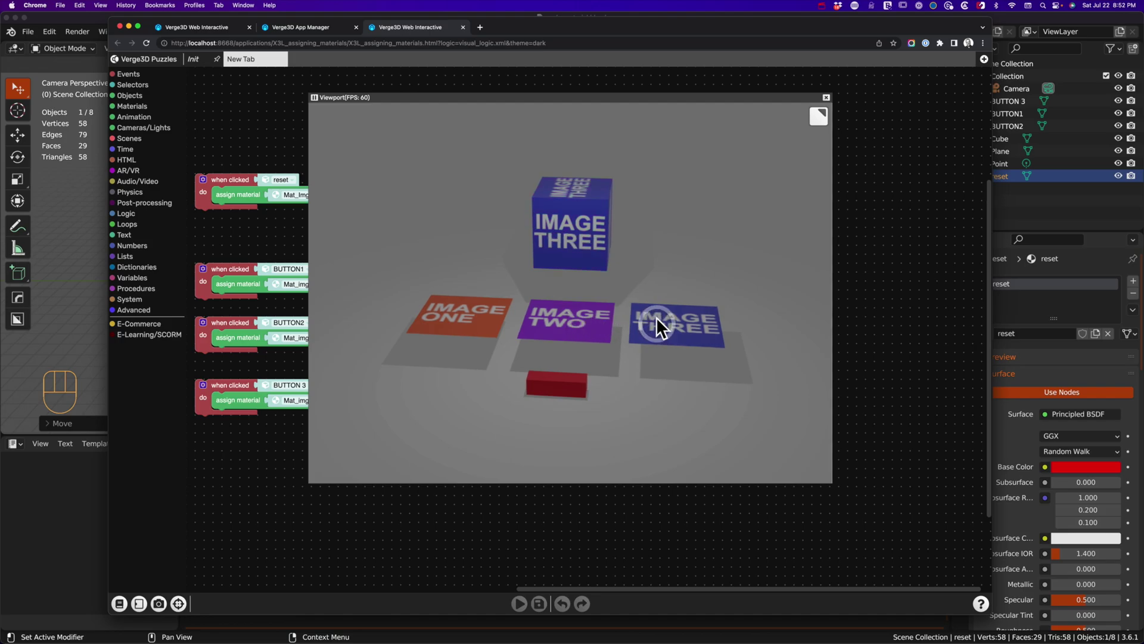
left_click_drag(580, 103, 730, 118)
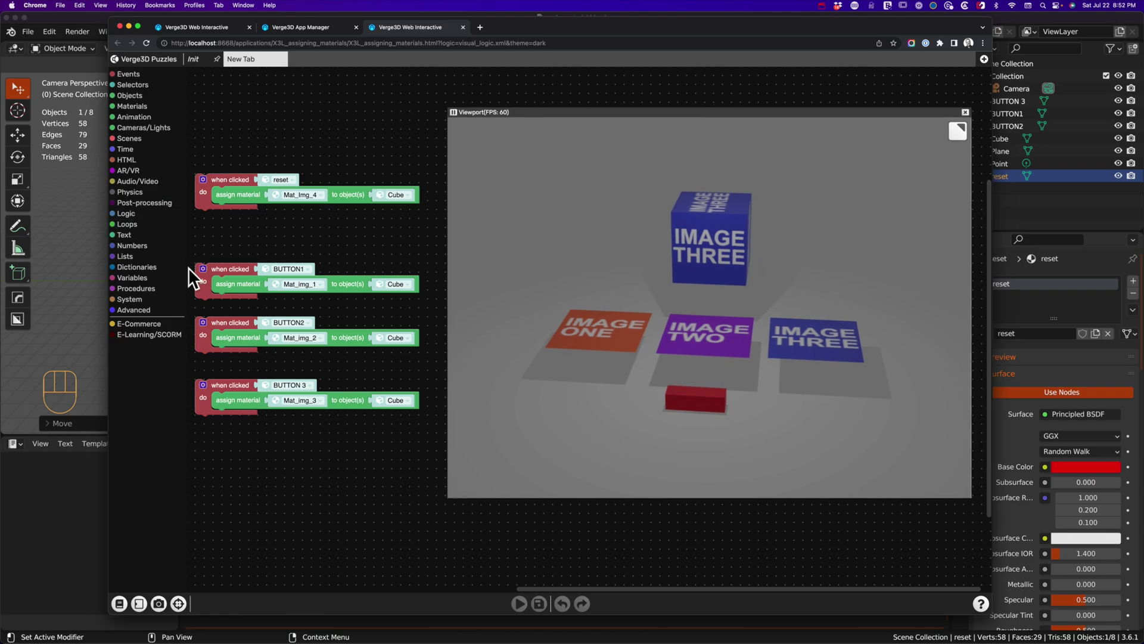
- Align the BUTTON1, BUTTON2, BUTTON 3 and reset click blocks into one evenly spaced column
left_click_drag(200, 283, 218, 274)
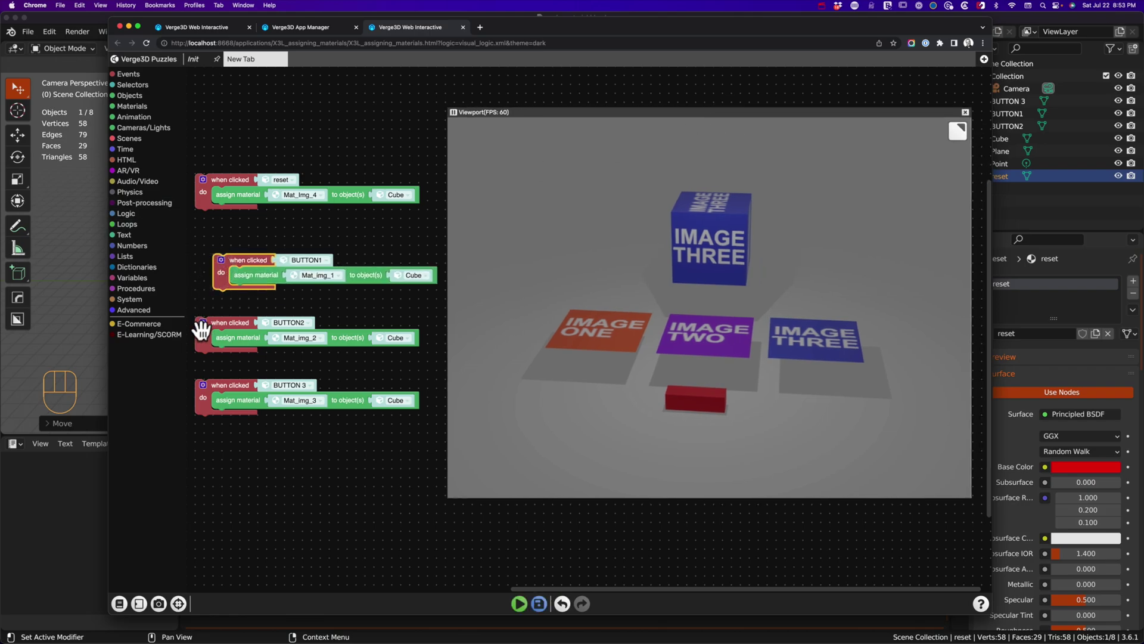
left_click_drag(202, 331, 220, 322)
left_click_drag(203, 386, 221, 369)
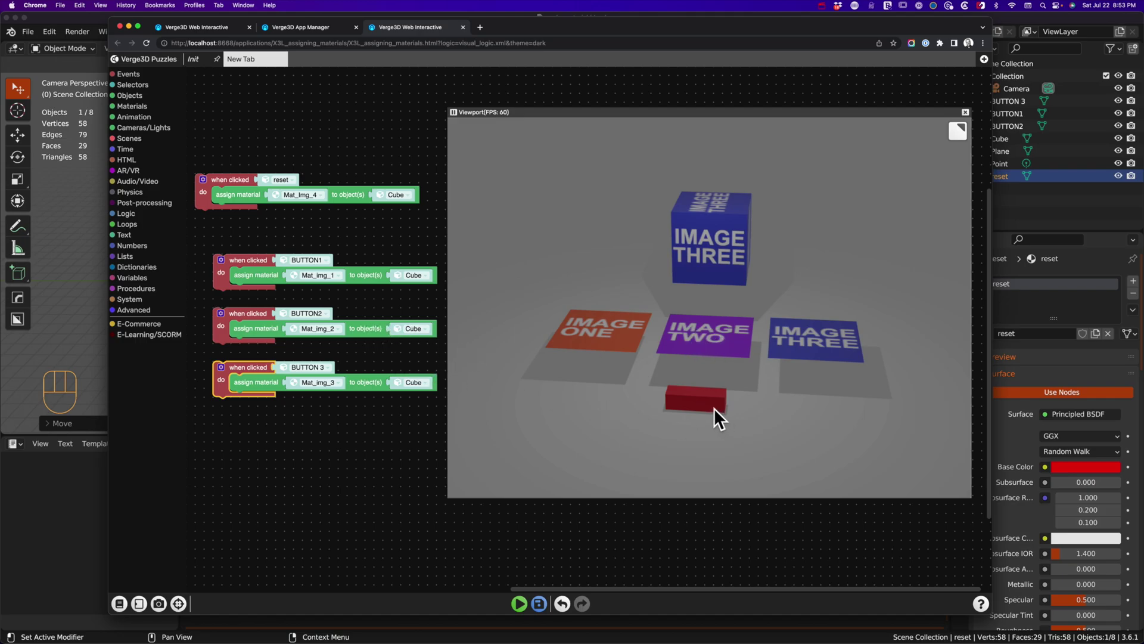
left_click_drag(205, 207, 231, 216)
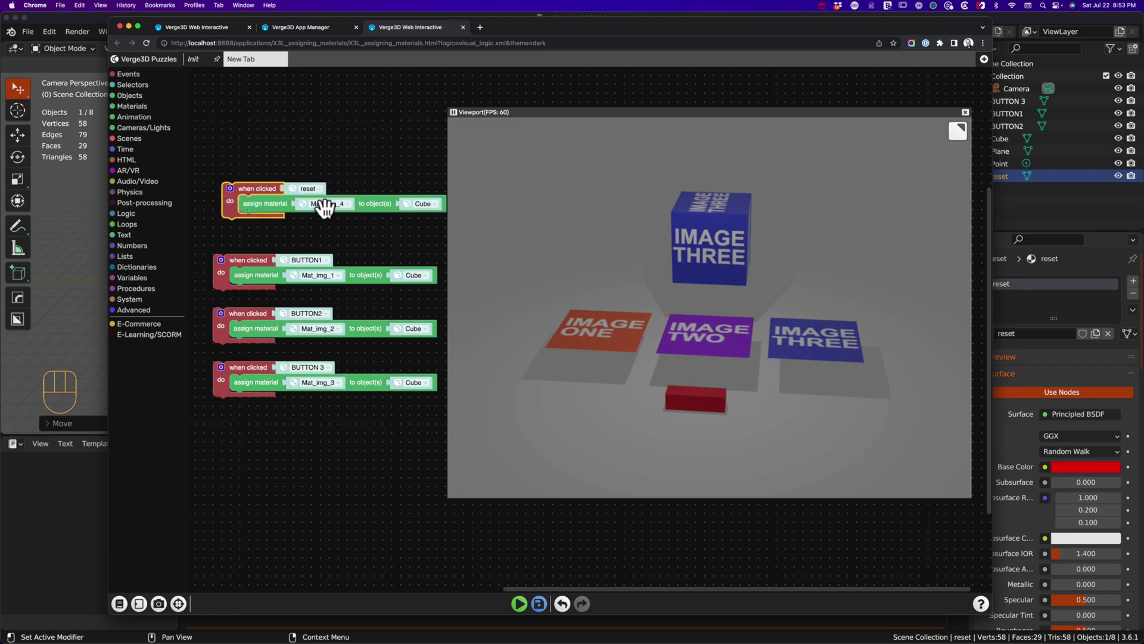
- Press reset, cycle IMAGE TWO, THREE and ONE, then try reset again without getting IMAGE FOUR back
left_click(697, 405)
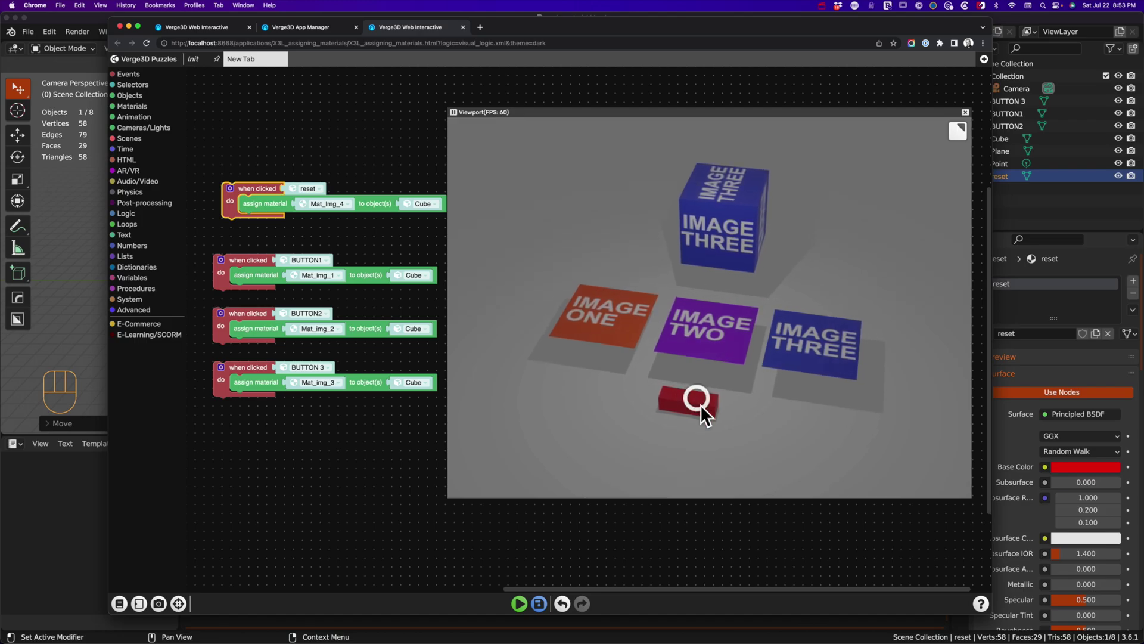
left_click_drag(699, 405, 701, 349)
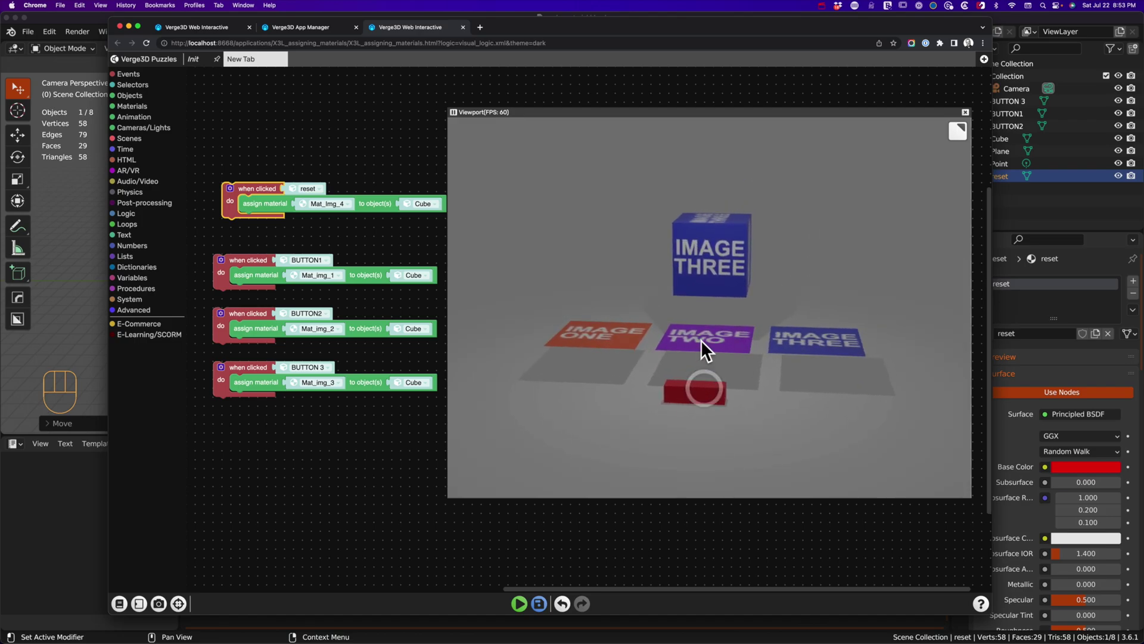
left_click(702, 341)
left_click(778, 348)
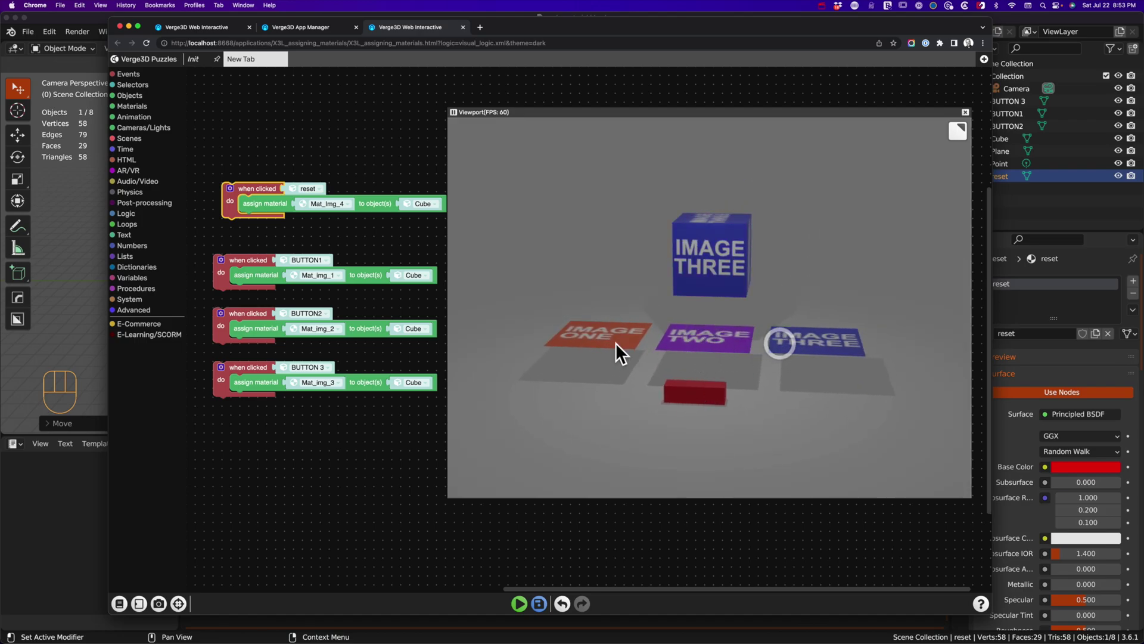
left_click(606, 344)
left_click(684, 391)
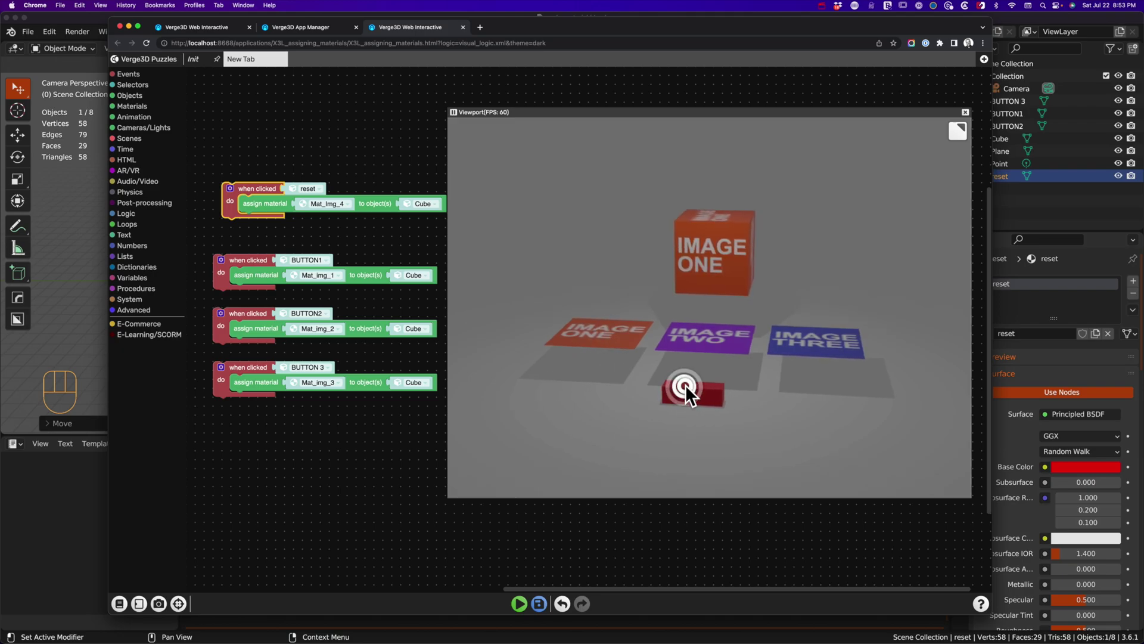
- Keep cycling the IMAGE ONE, TWO and THREE tiles, leaving the cube on IMAGE ONE
left_click(798, 347)
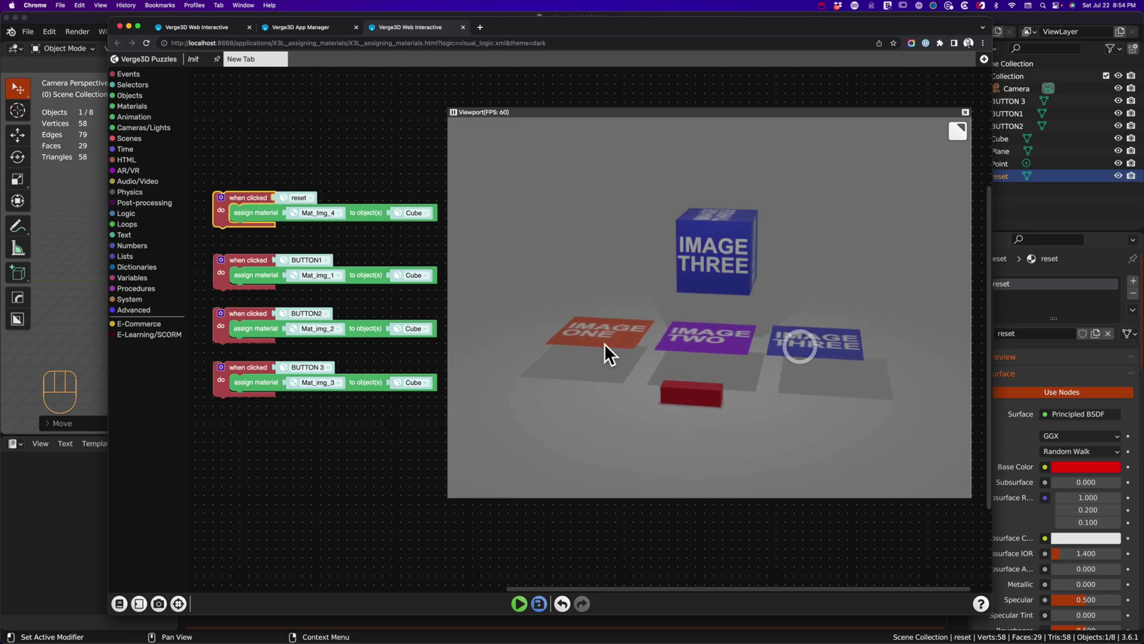
left_click(604, 344)
left_click(719, 348)
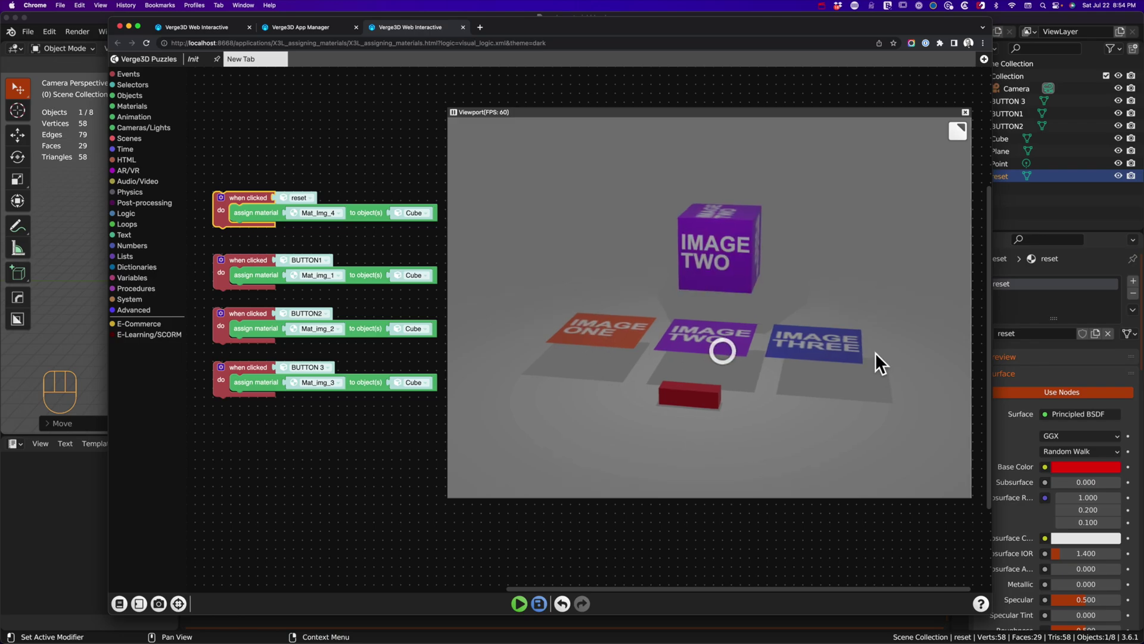
left_click(835, 347)
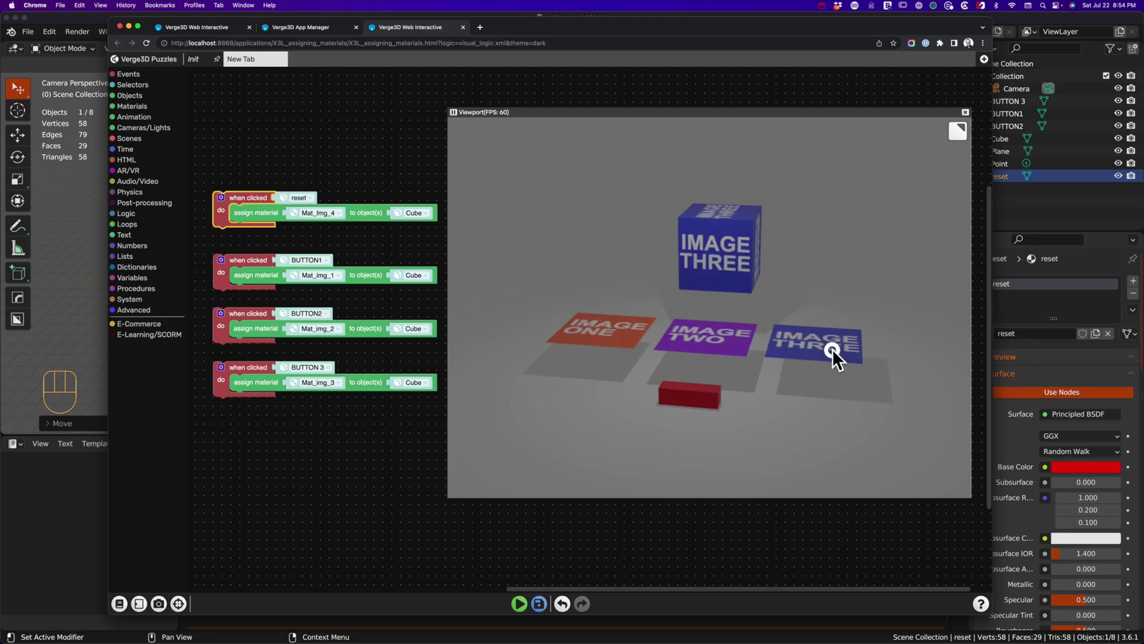
left_click(628, 341)
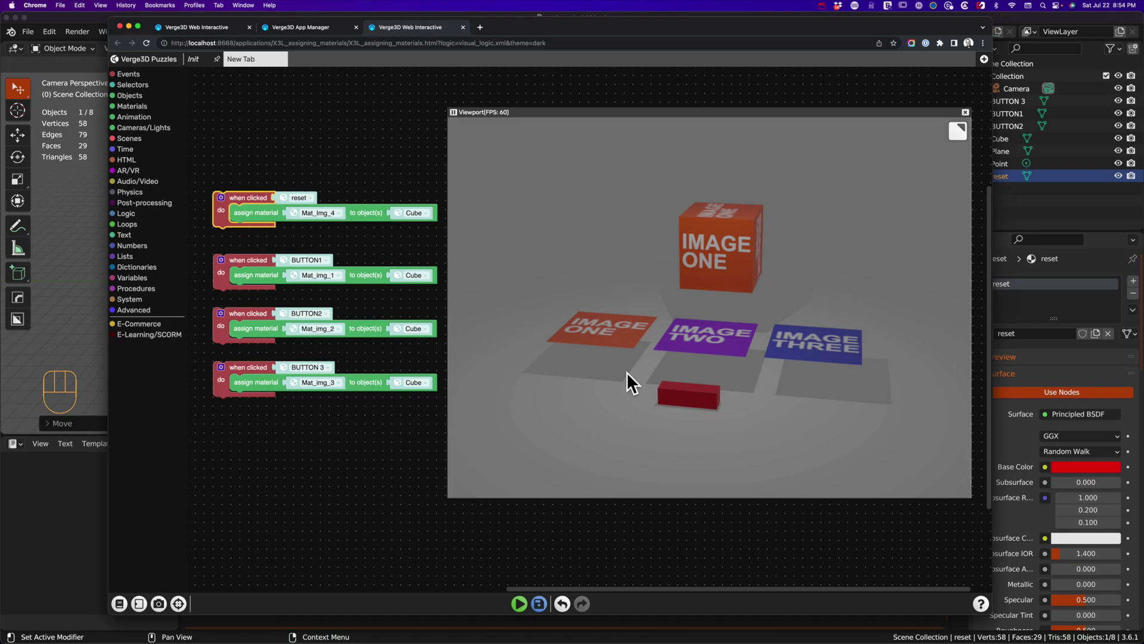
left_click(697, 342)
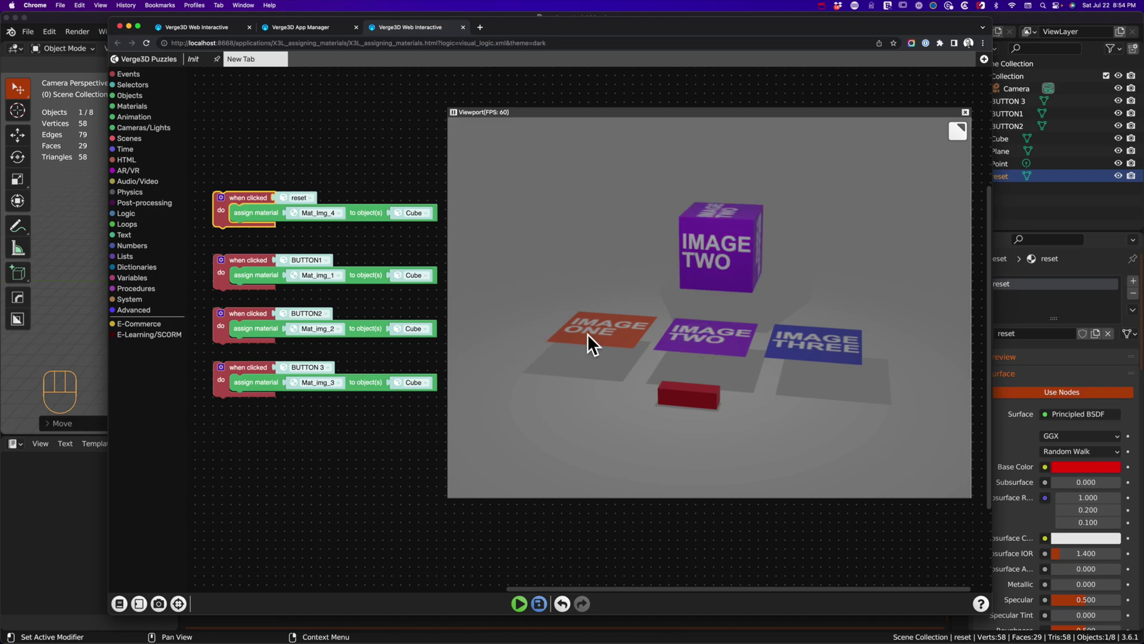
left_click(595, 331)
left_click(696, 328)
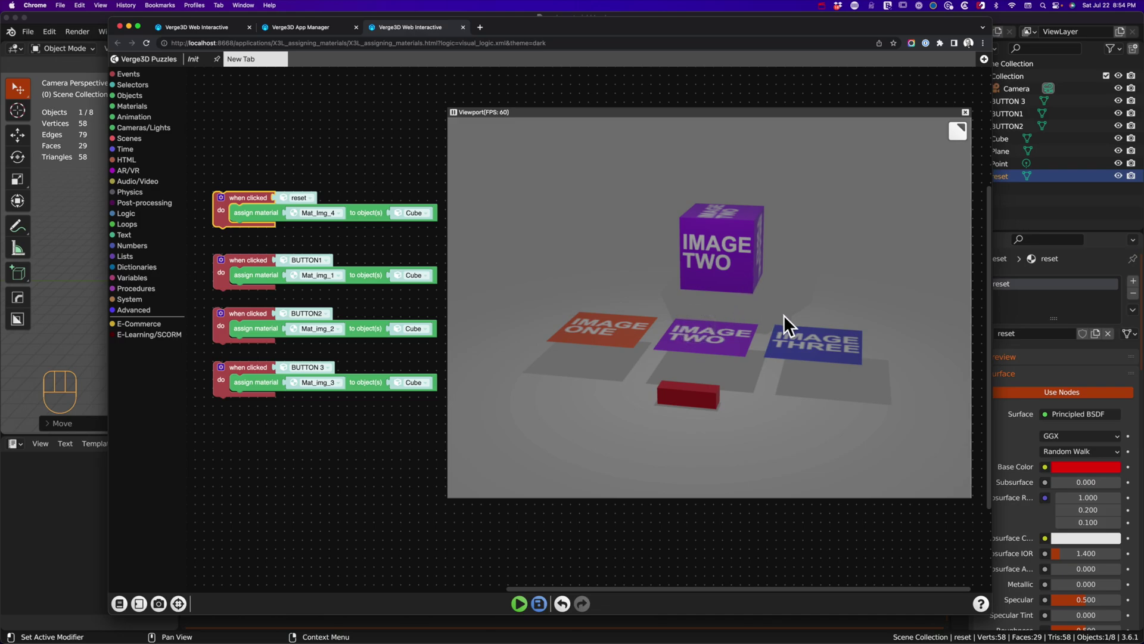
left_click(806, 339)
left_click(730, 339)
left_click(568, 328)
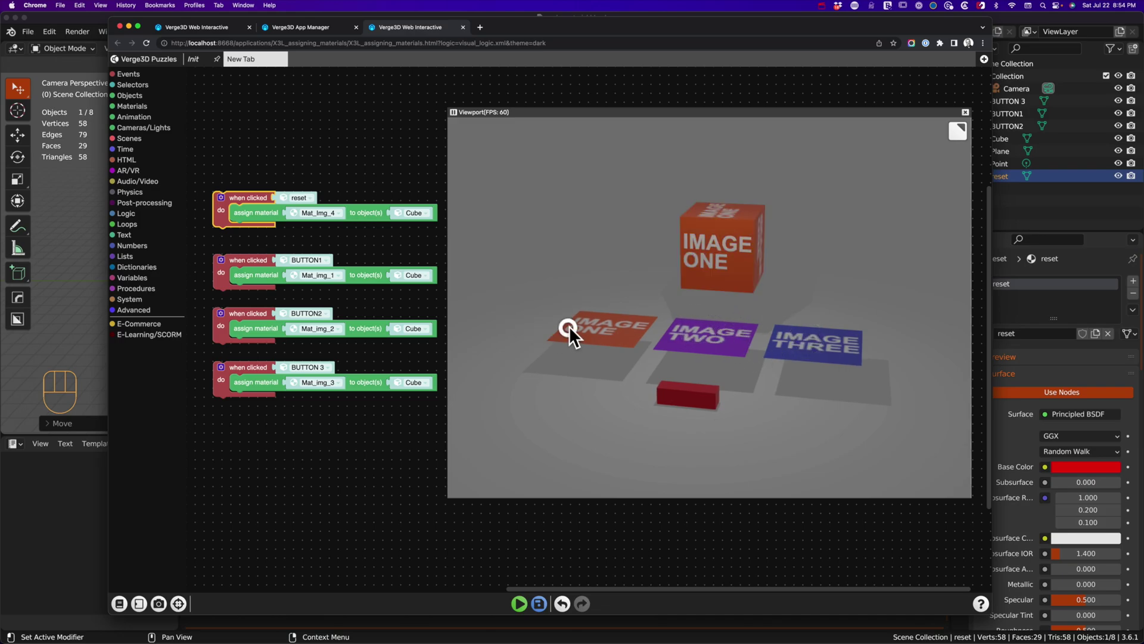
- Reload the app preview, then show IMAGE ONE and press reset to test restoring IMAGE FOUR
left_click(572, 42)
key("Return")
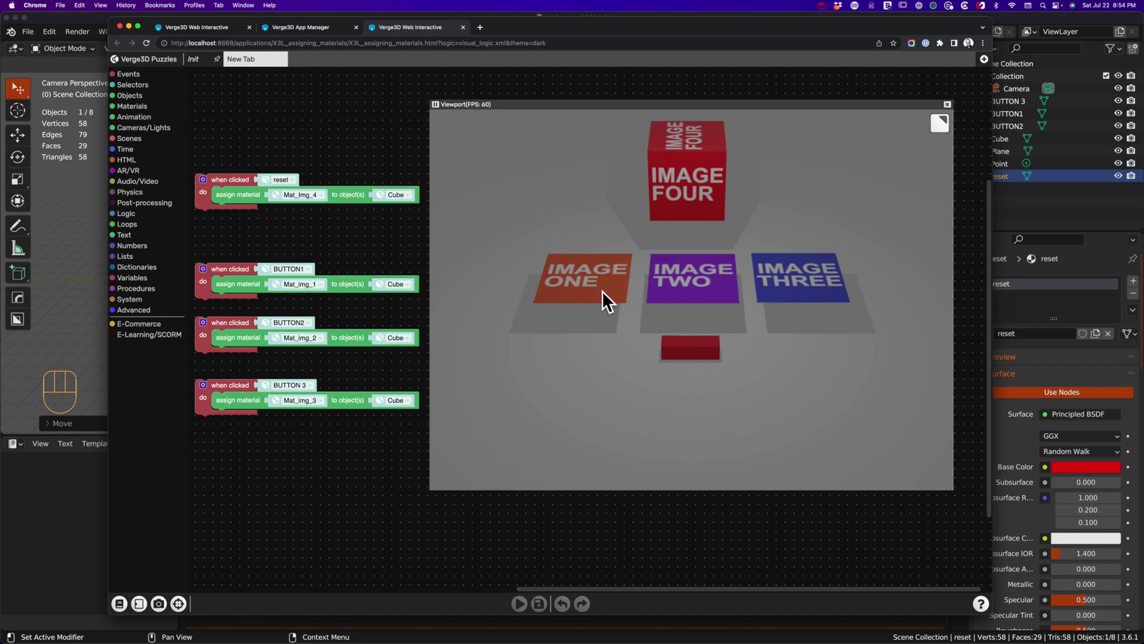
left_click(603, 301)
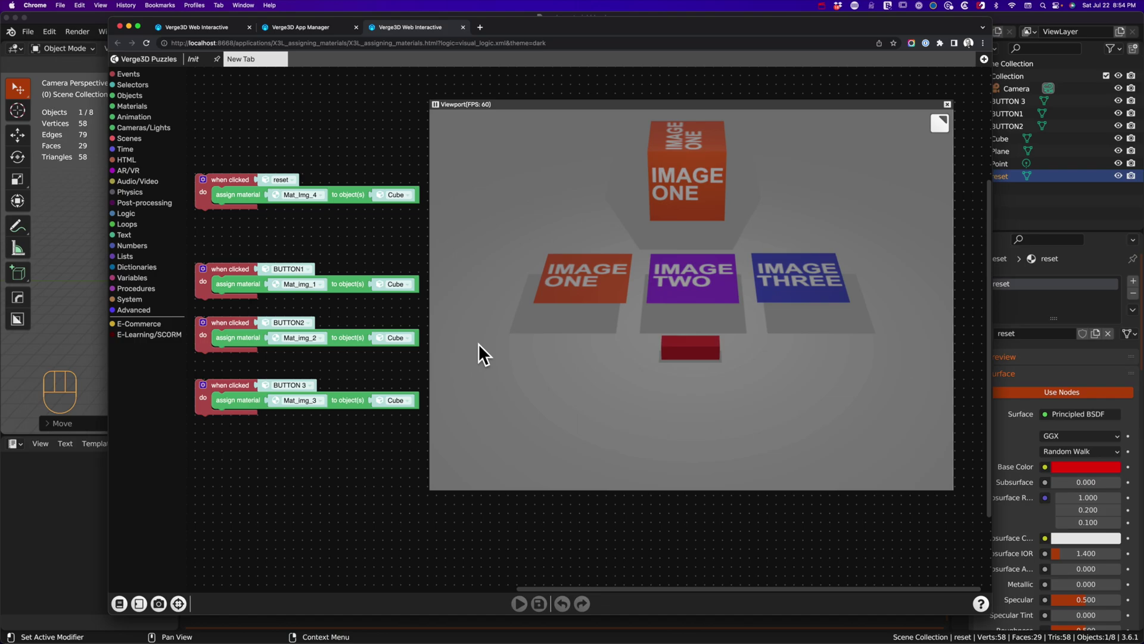
left_click(702, 353)
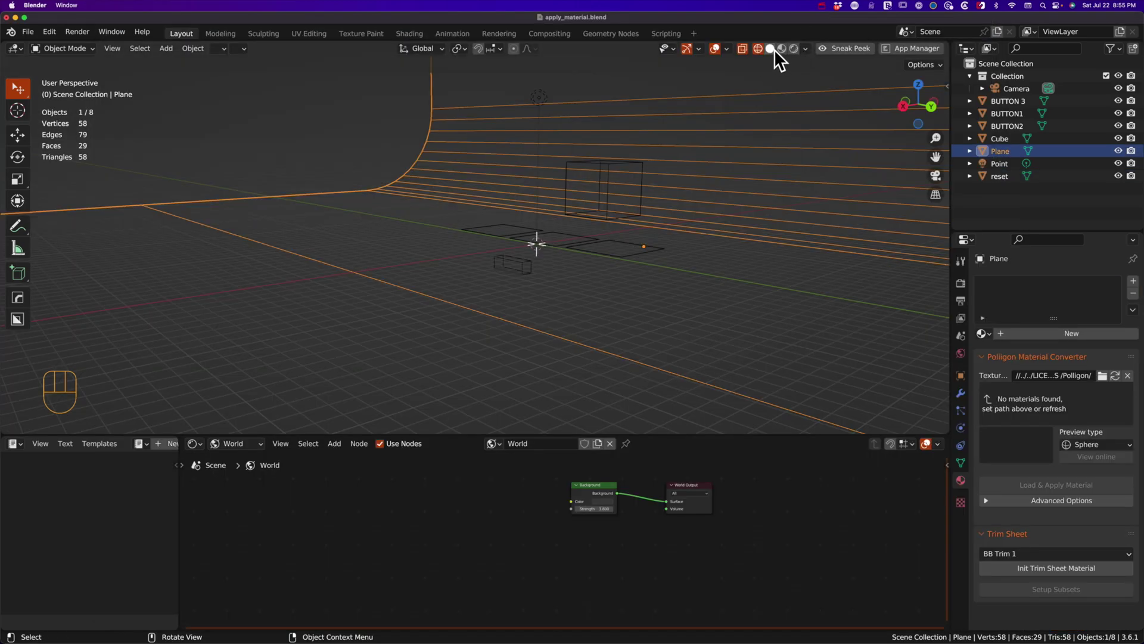
- Switch to Material Preview shading and select the cube to show its Mat_Img_4 material with ImageFour.jpg
left_click(770, 48)
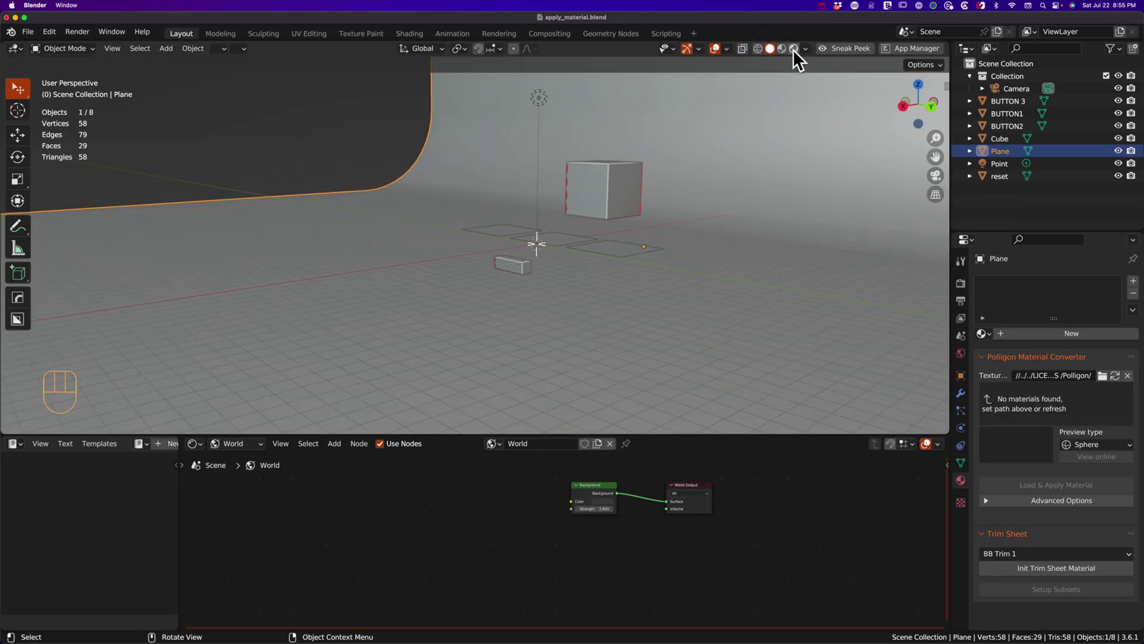
left_click(782, 49)
middle_click_drag(685, 131, 642, 180)
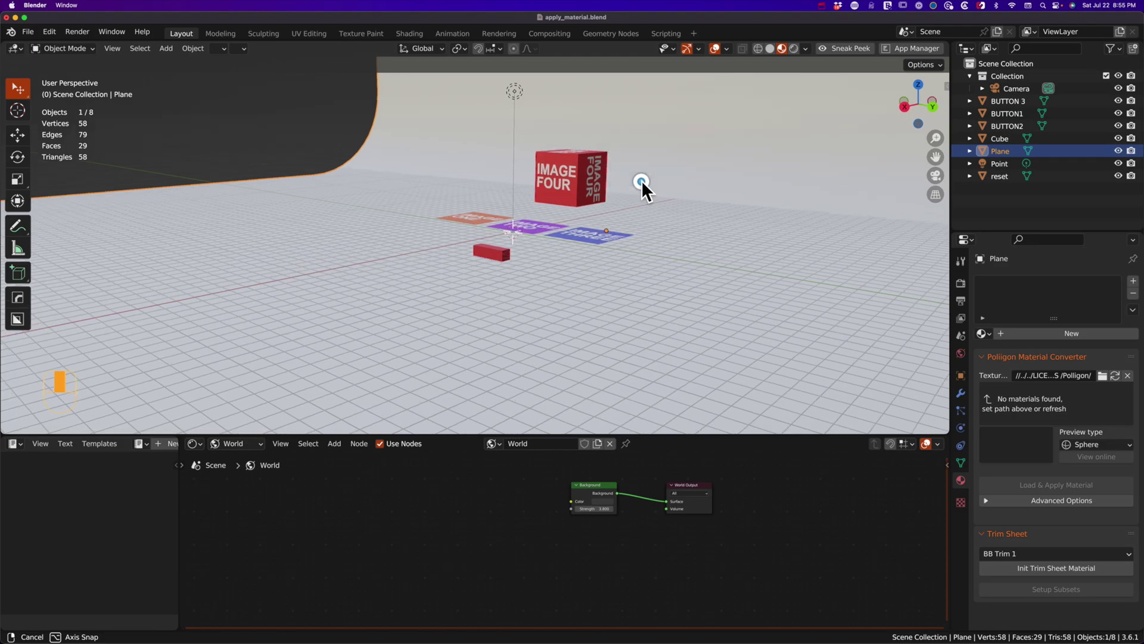
middle_click_drag(568, 264, 585, 245, "shift")
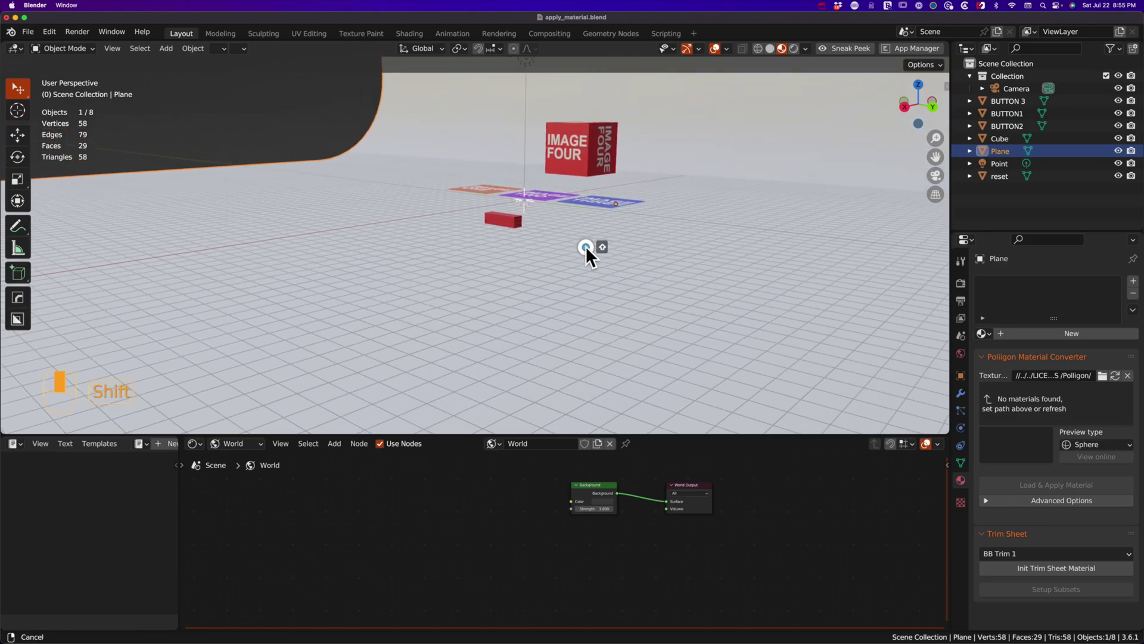
left_click(581, 159)
middle_click_drag(577, 270, 530, 71, "shift")
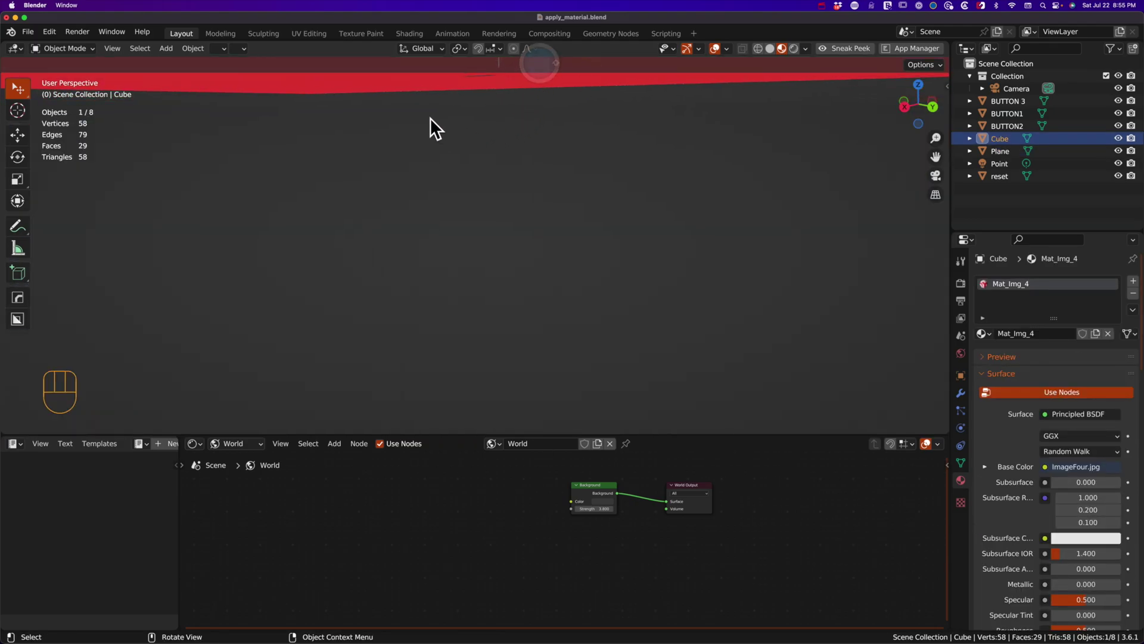
- Add a new plane mesh to the scene
key("Escape")
left_click(169, 47)
mouse_move(187, 59)
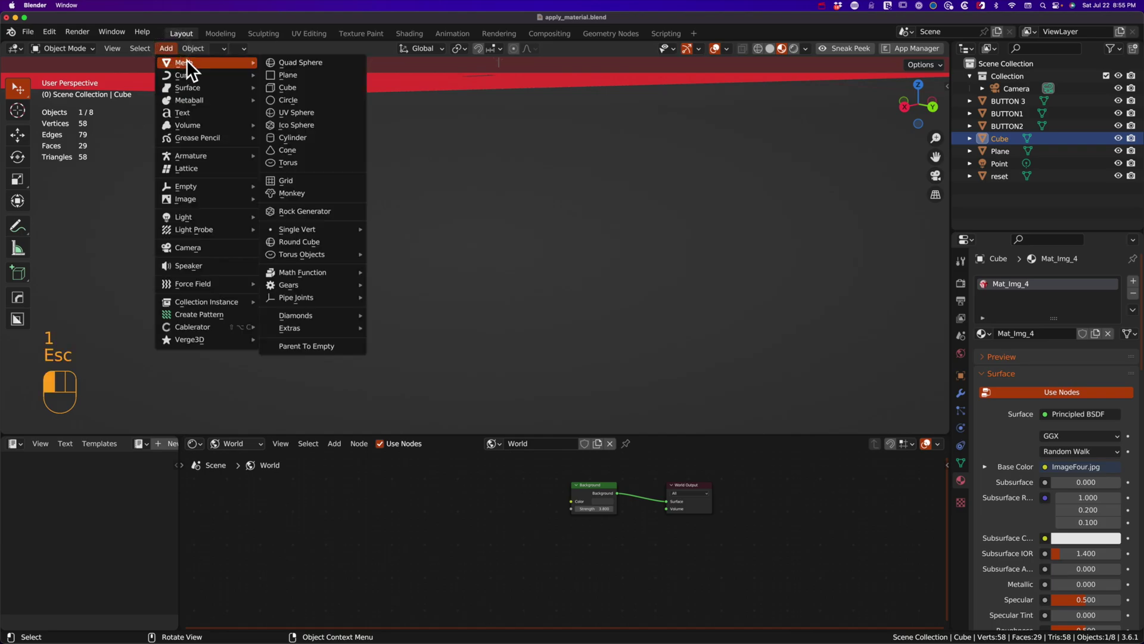
left_click(318, 73)
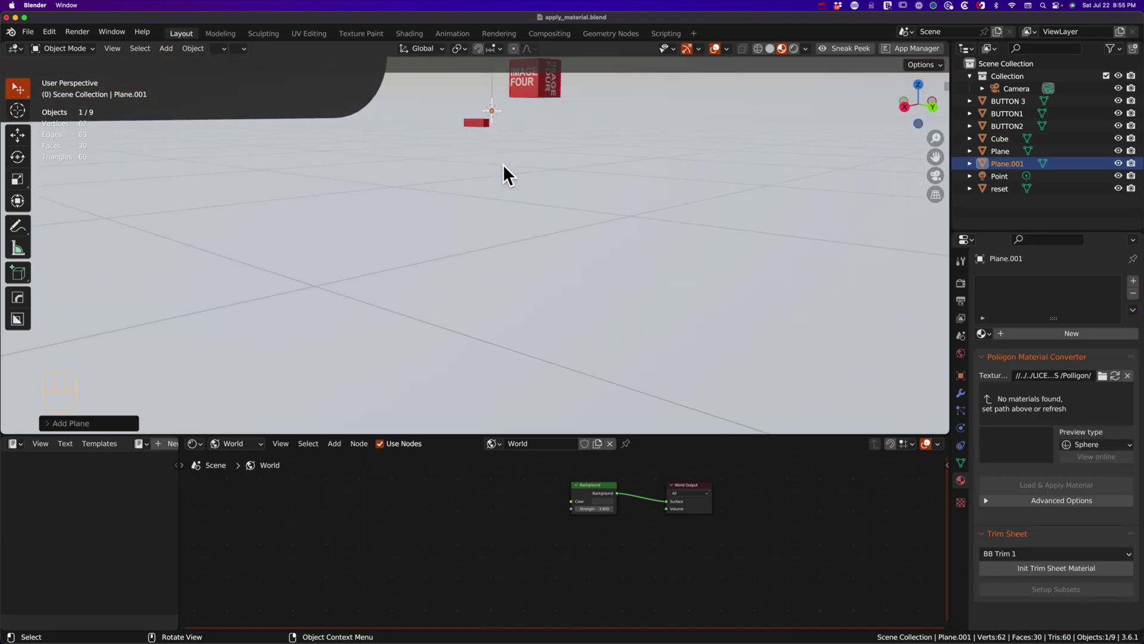
- Move the plane straight down about 5.9 m below the floor
mouse_move(503, 163)
middle_mouse_down()
mouse_move(508, 187)
mouse_move(507, 170)
middle_mouse_up()
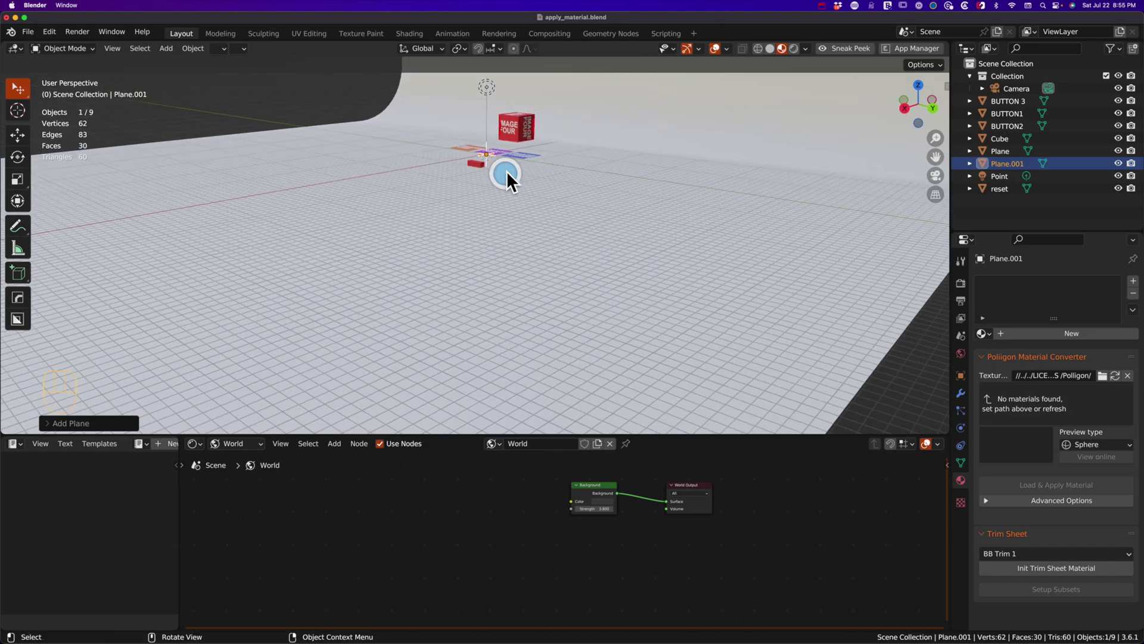
key("g")
key("z")
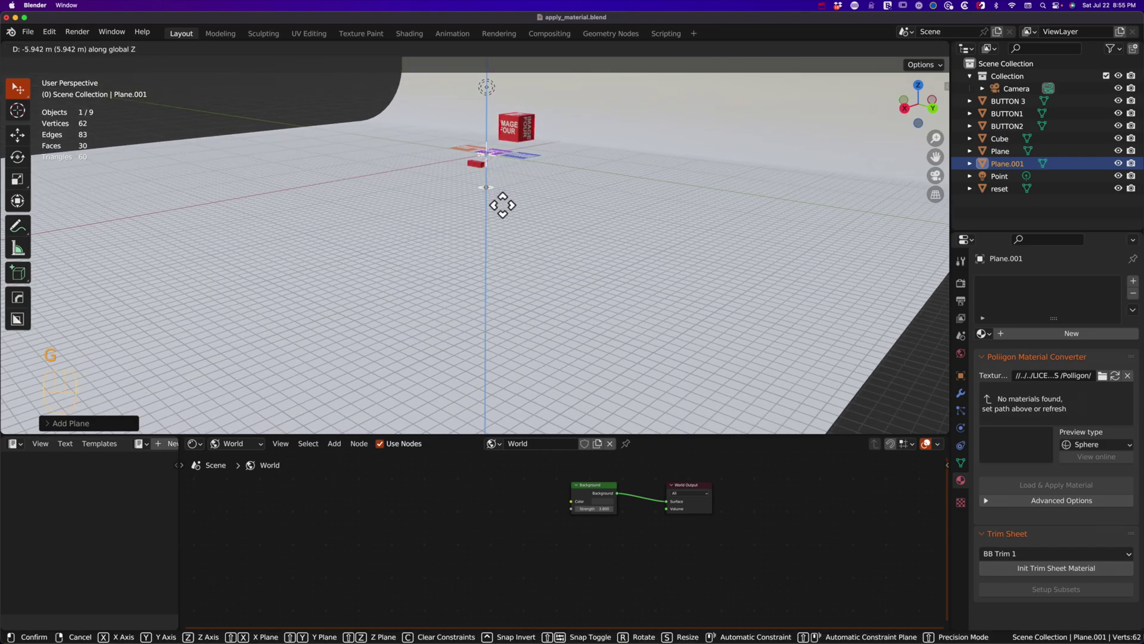
left_click(503, 206)
middle_click_drag(541, 241, 503, 145)
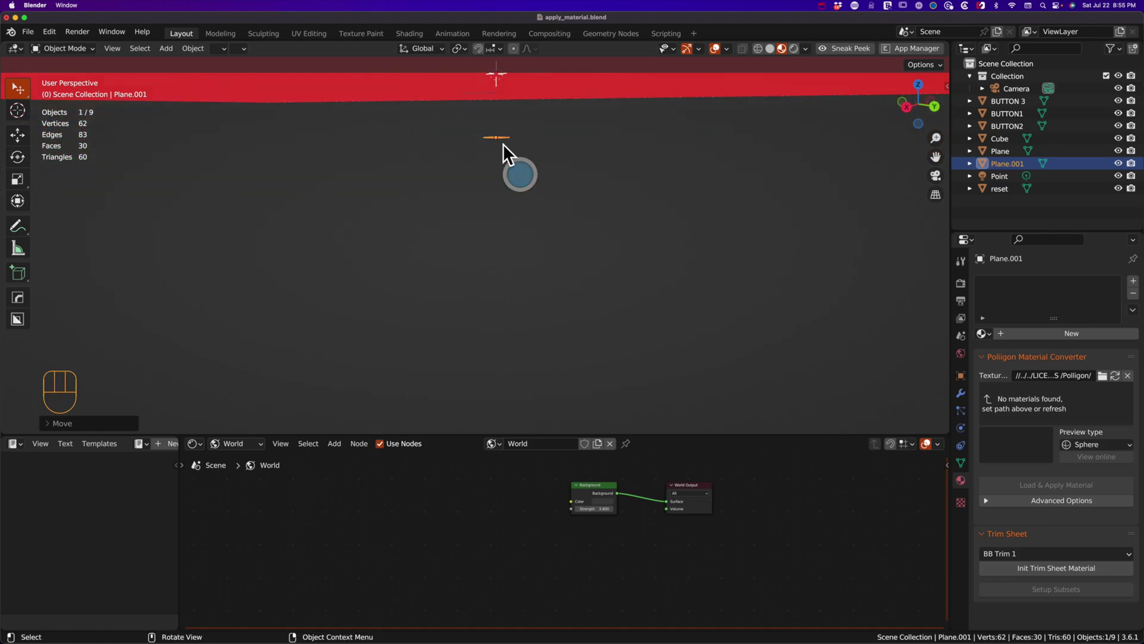
- Assign the existing Mat_Img_4 material to the sunken plane
left_click(502, 137)
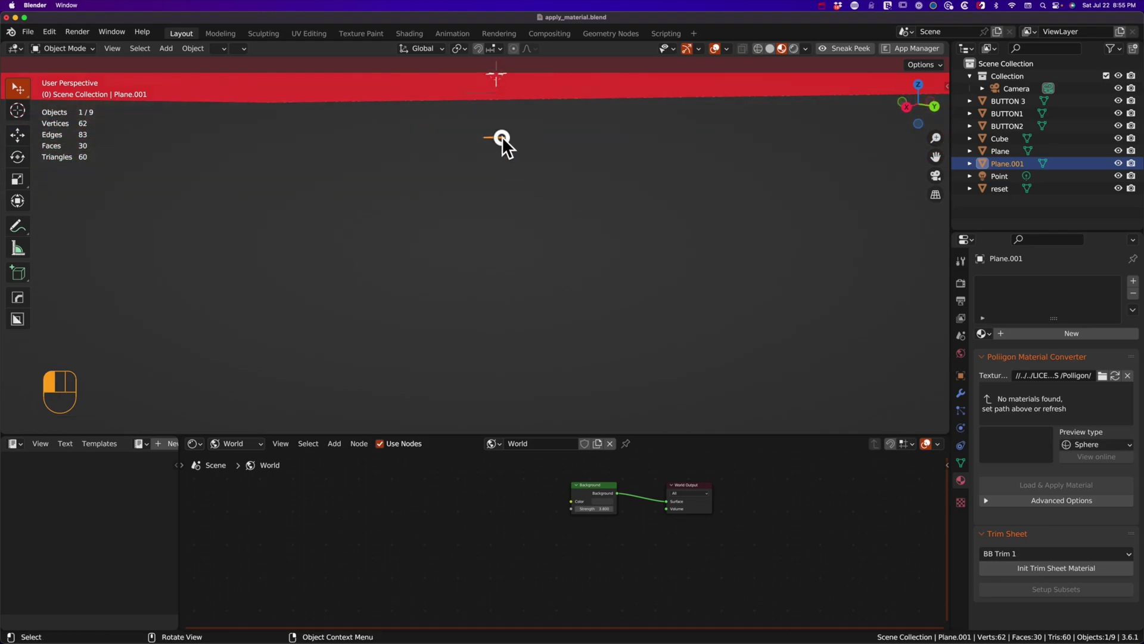
left_click(988, 333)
left_click(877, 388)
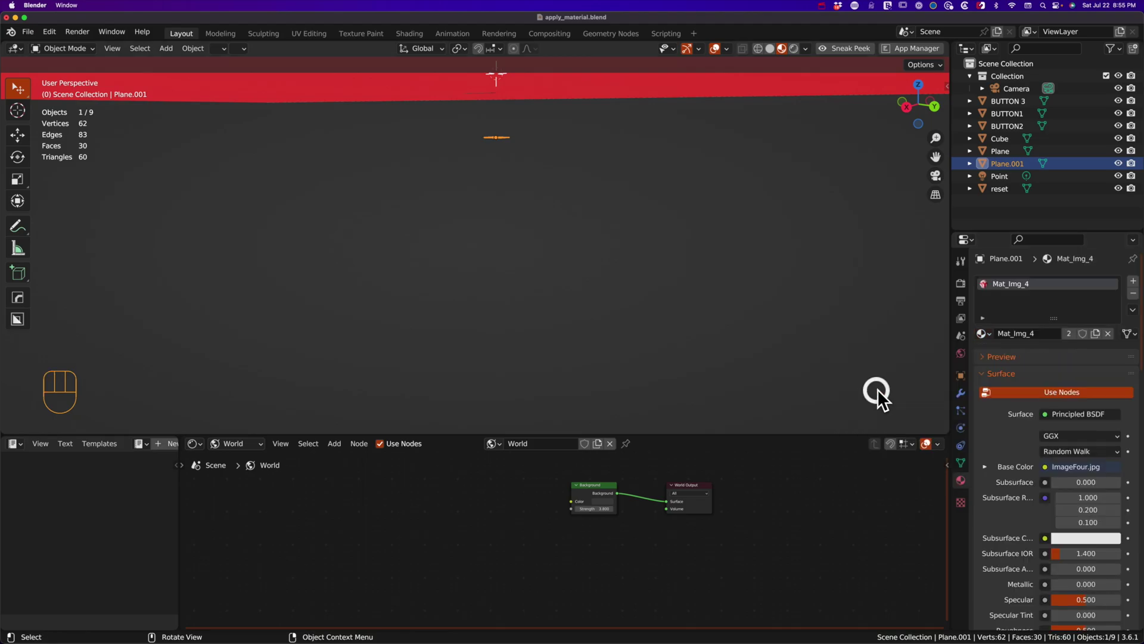
middle_click_drag(465, 127, 513, 186)
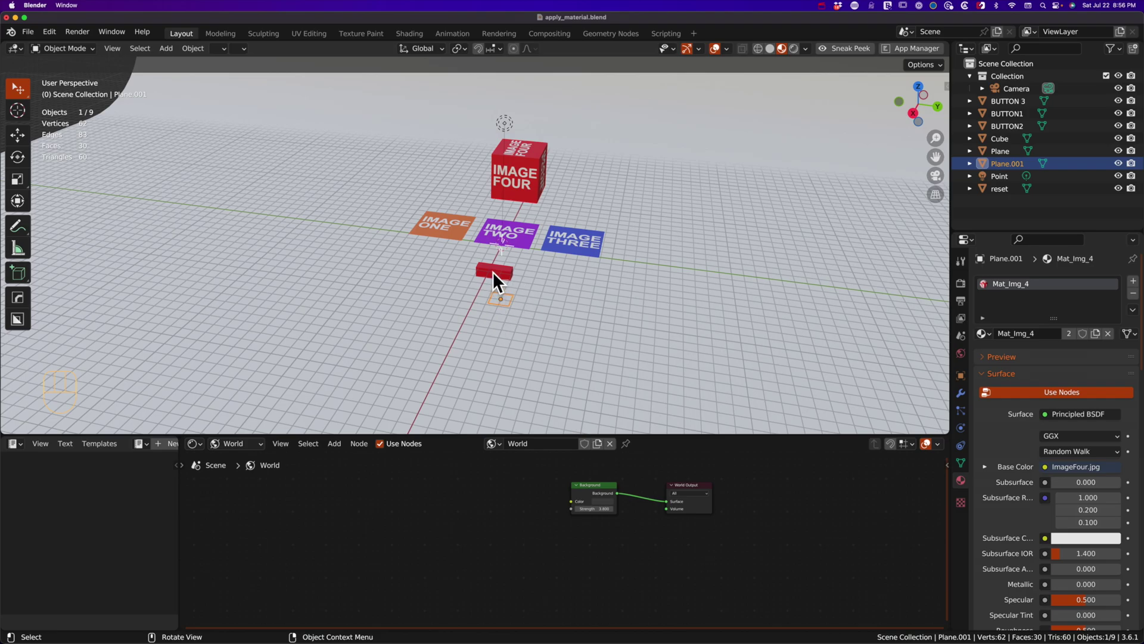
- Export the scene as Verge3D glTF over X3L_assigning_materials.gltf and bring the Chrome window forward
left_click(28, 30)
mouse_move(52, 256)
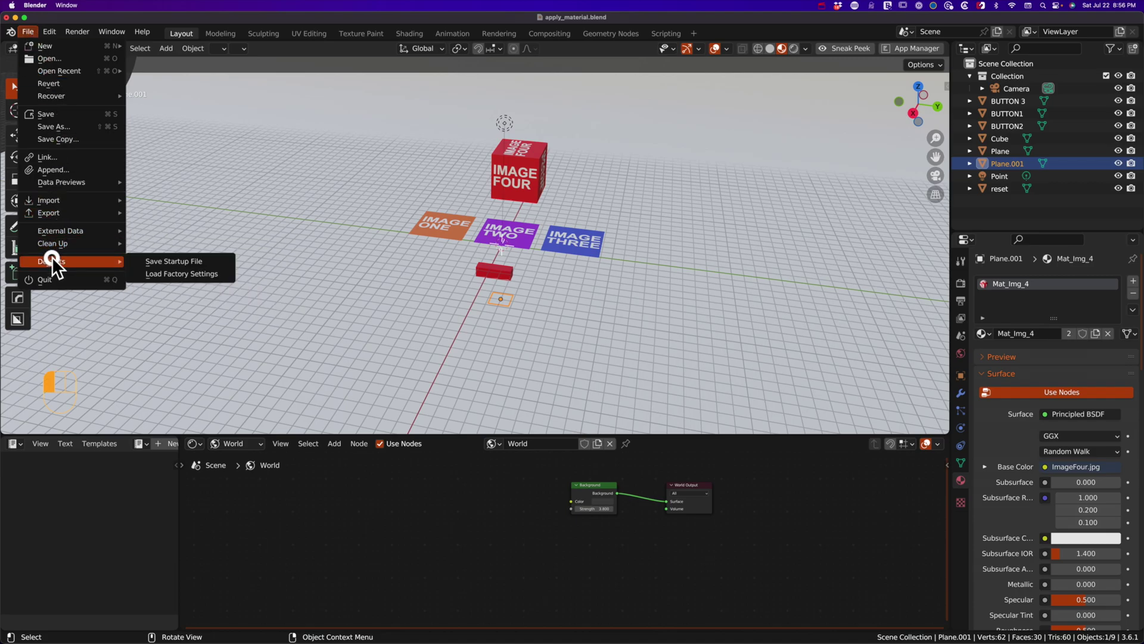
mouse_move(51, 215)
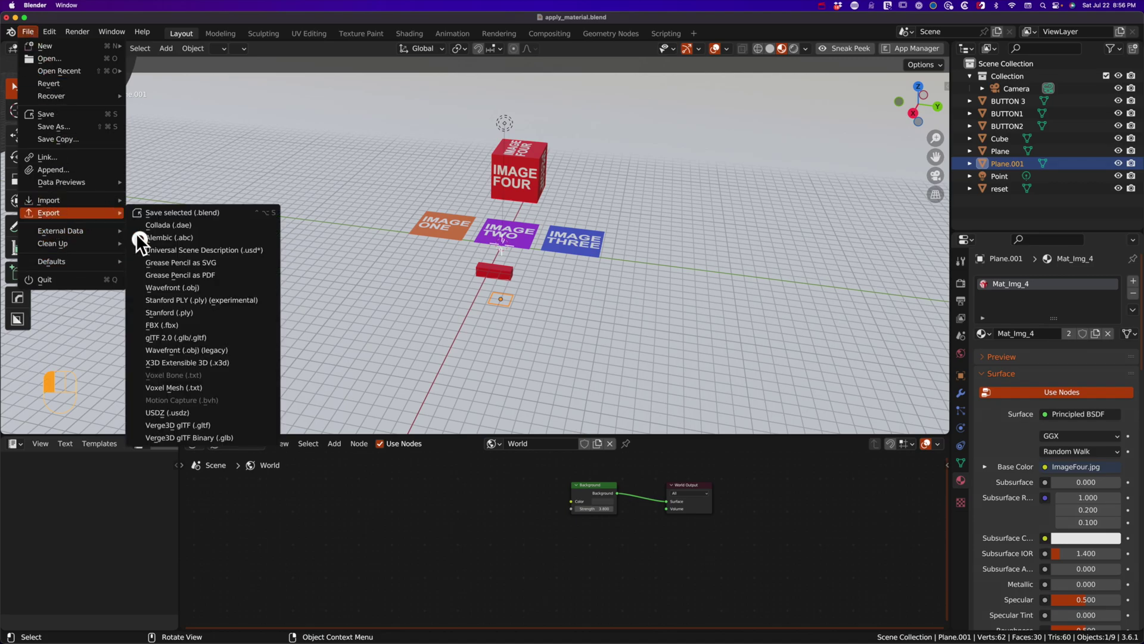
left_click(166, 424)
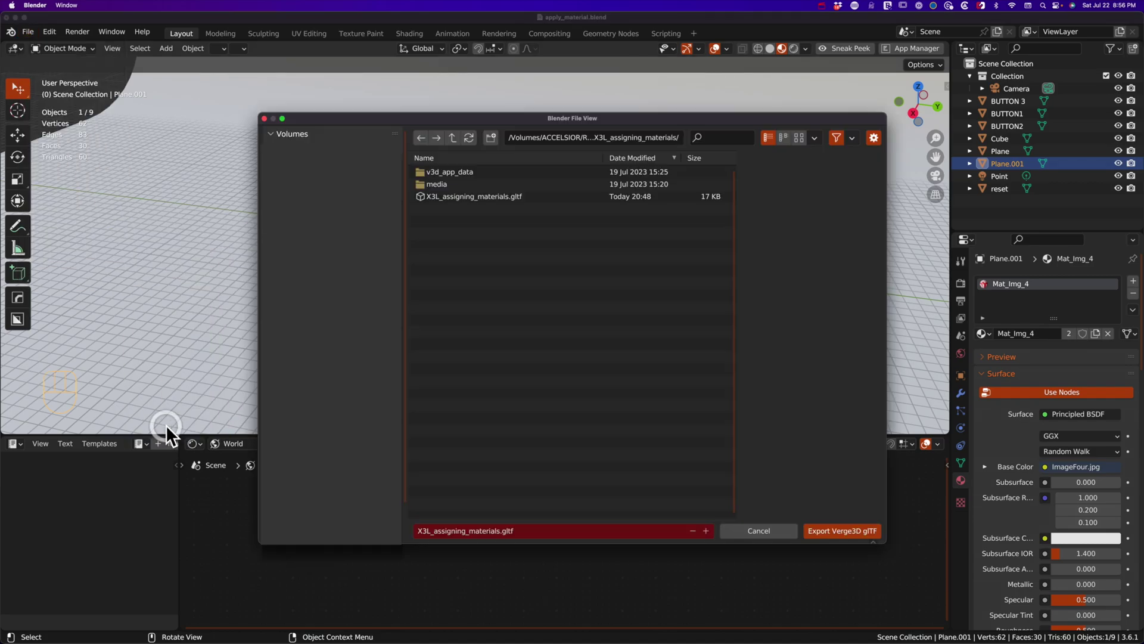
left_click(487, 196)
left_click(828, 531)
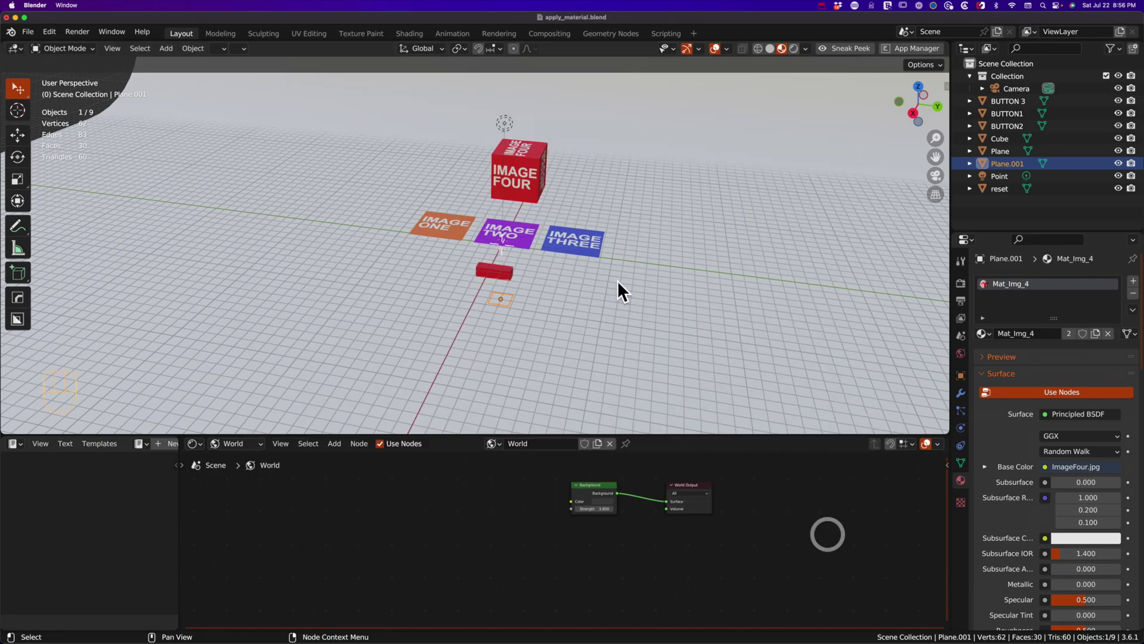
key("super+Tab")
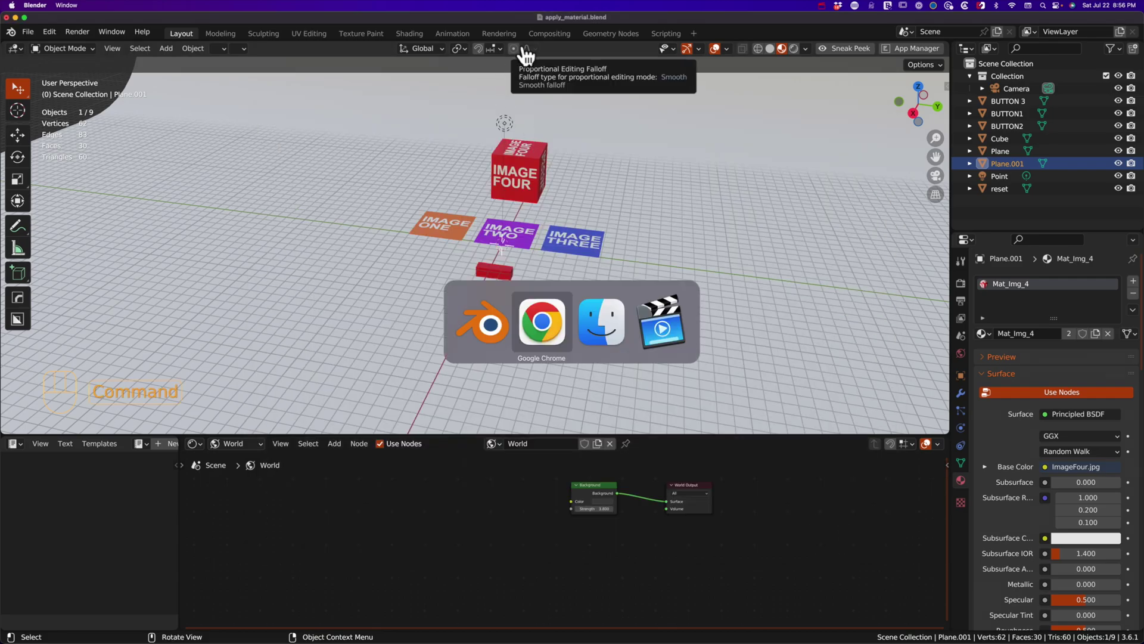
left_click_drag(573, 329, 475, 94)
- Reload the preview, show IMAGE ONE, TWO and THREE, then reset the cube to IMAGE FOUR
left_click(526, 110)
key("Return")
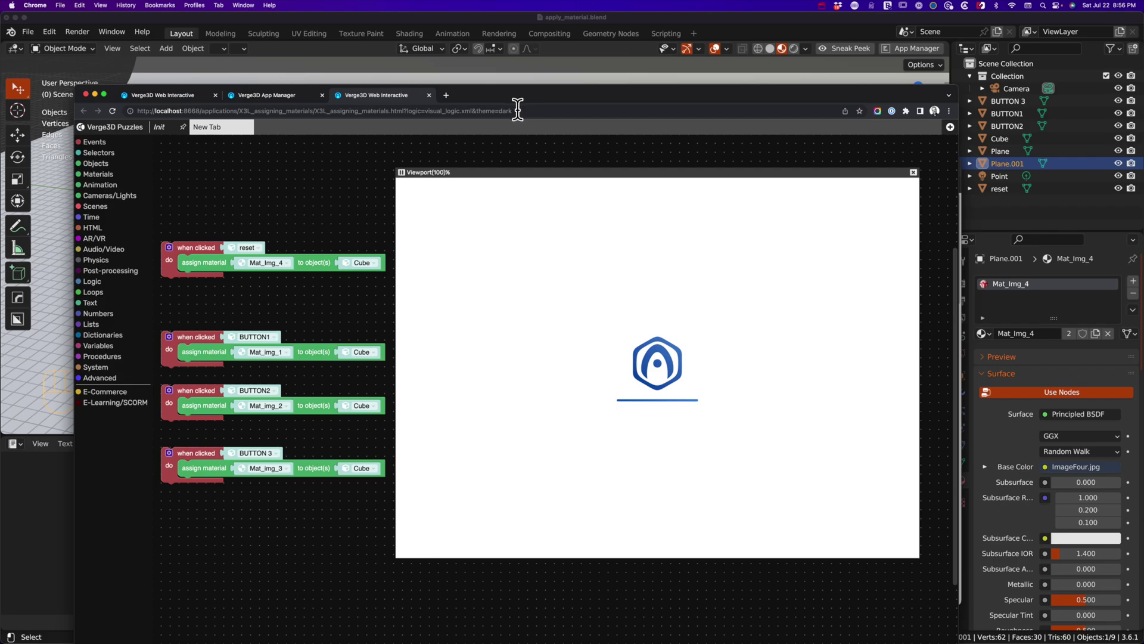
left_click(601, 360)
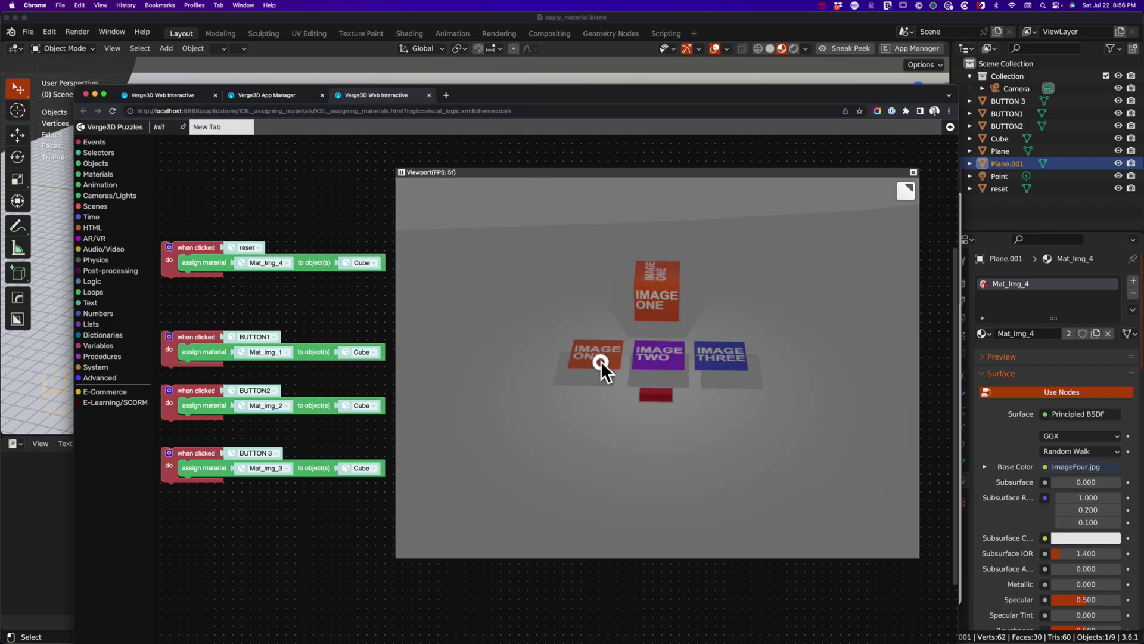
left_click(653, 357)
left_click(708, 355)
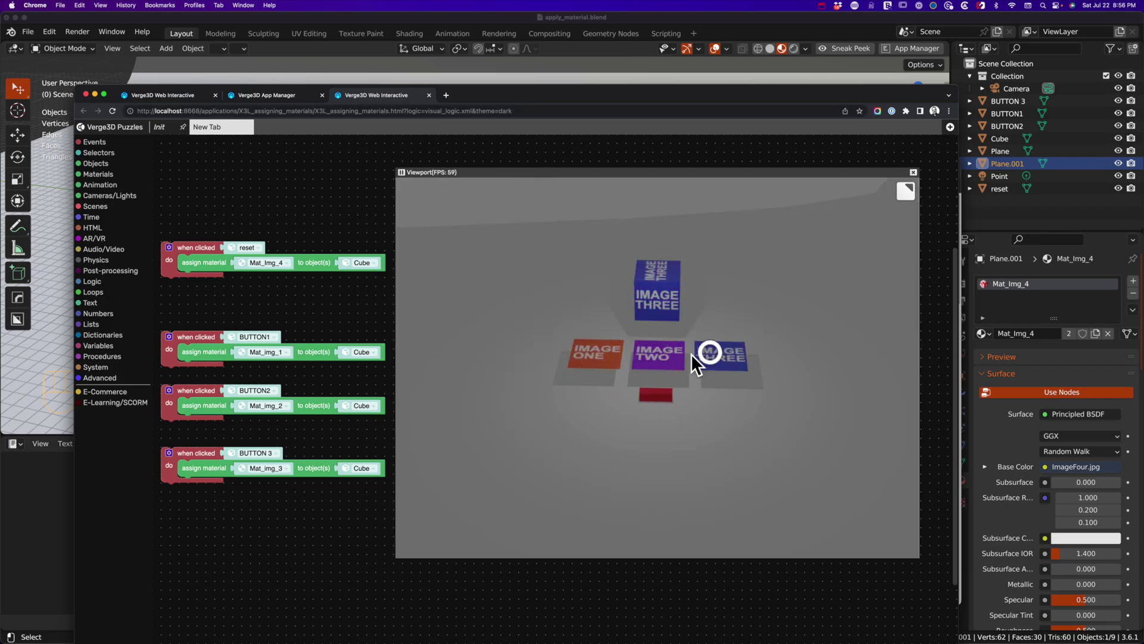
left_click(656, 398)
- Repeat the IMAGE ONE, TWO, THREE cycle and confirm reset restores IMAGE FOUR
left_click(602, 356)
left_click(653, 353)
left_click(716, 357)
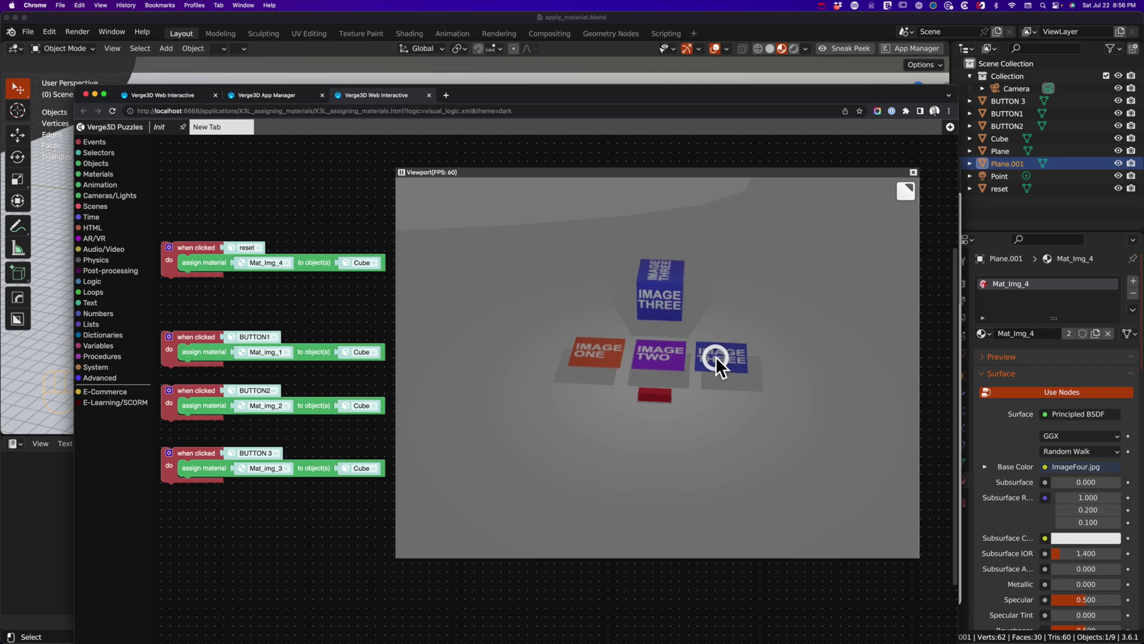
left_click(657, 398)
left_click_drag(740, 322, 738, 295)
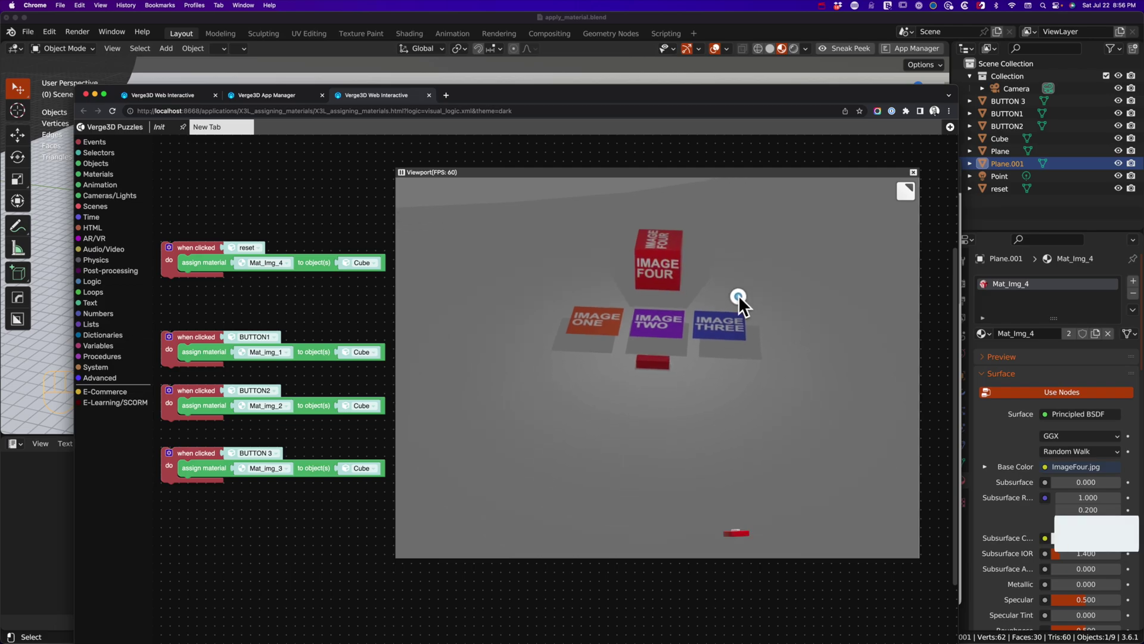